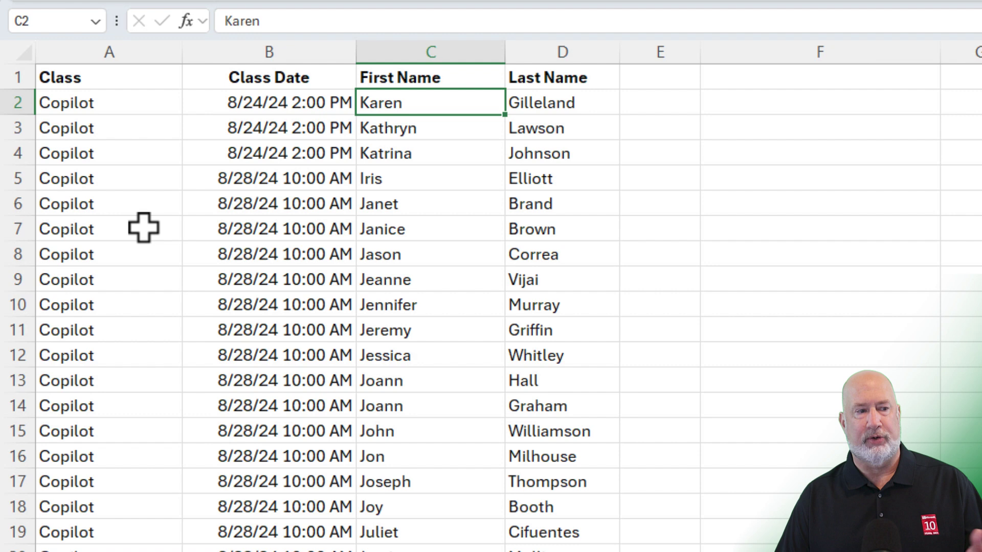
Review the first class record, then widen column A so names like 'Word Headers and Footers' fit.
left_click(121, 105)
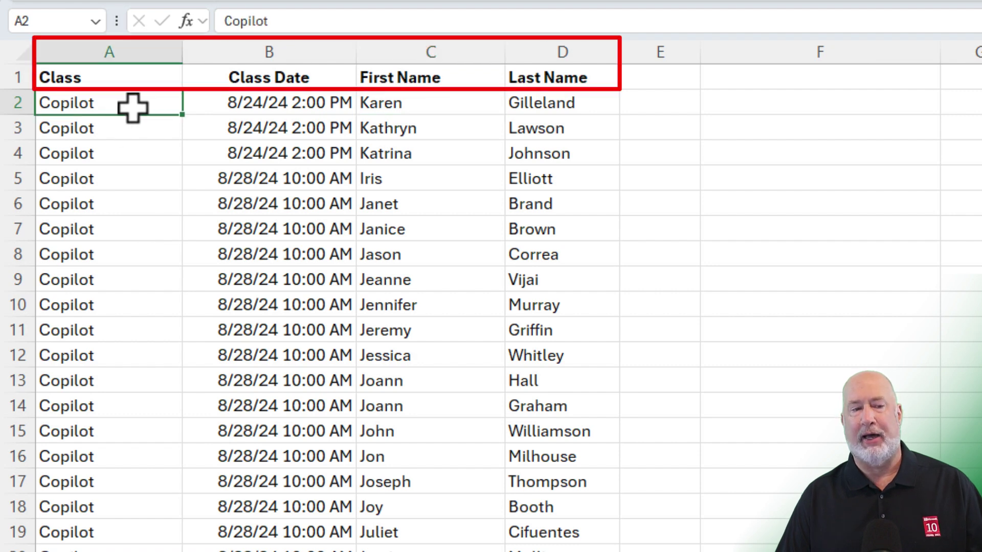
left_click(275, 107)
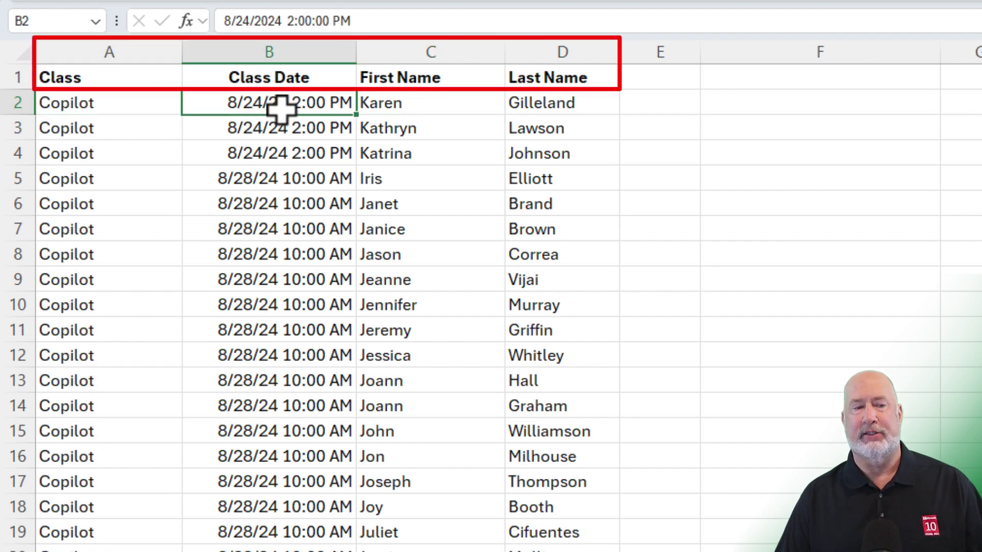
left_click(406, 103)
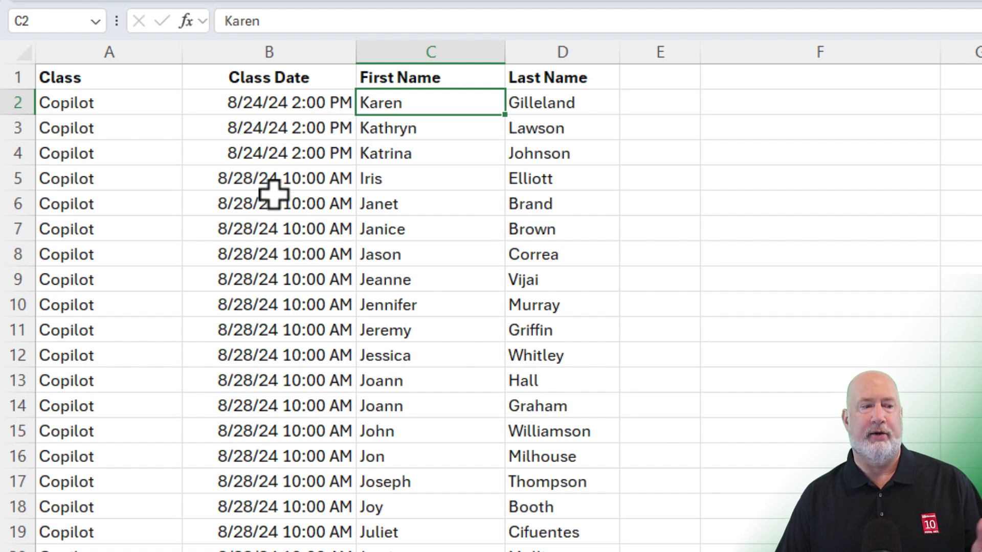
scroll(236, 175, "down", 5)
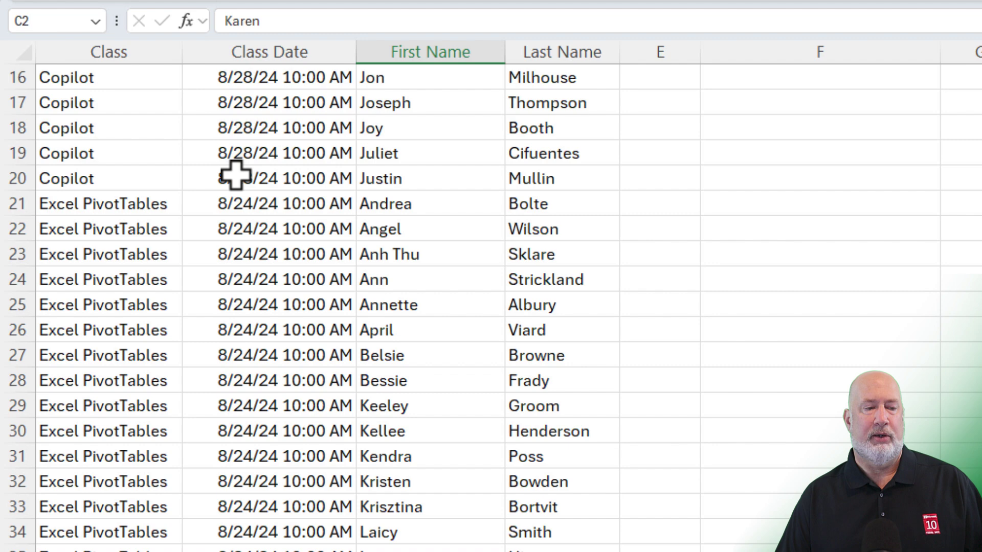
scroll(236, 175, "down", 3)
scroll(235, 176, "down", 7)
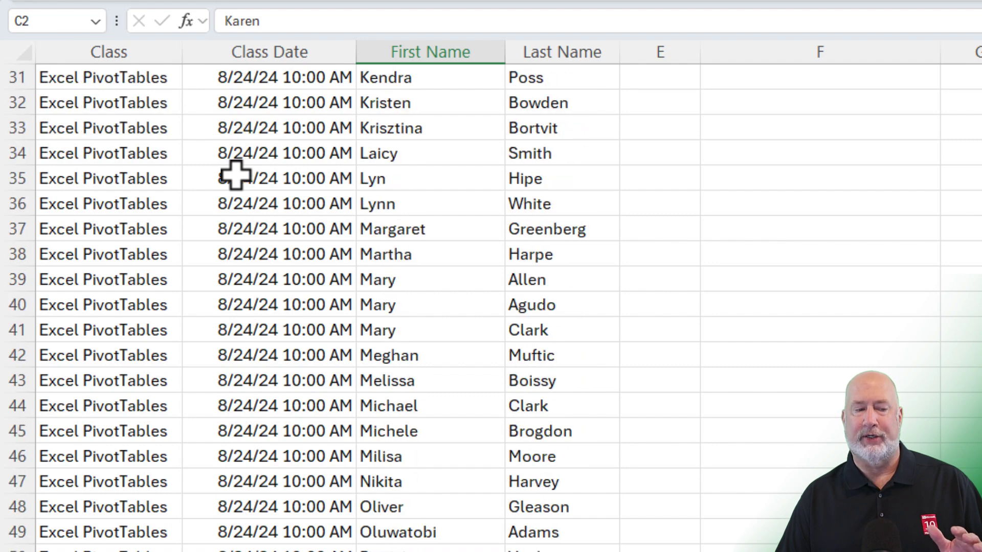
scroll(236, 175, "down", 1)
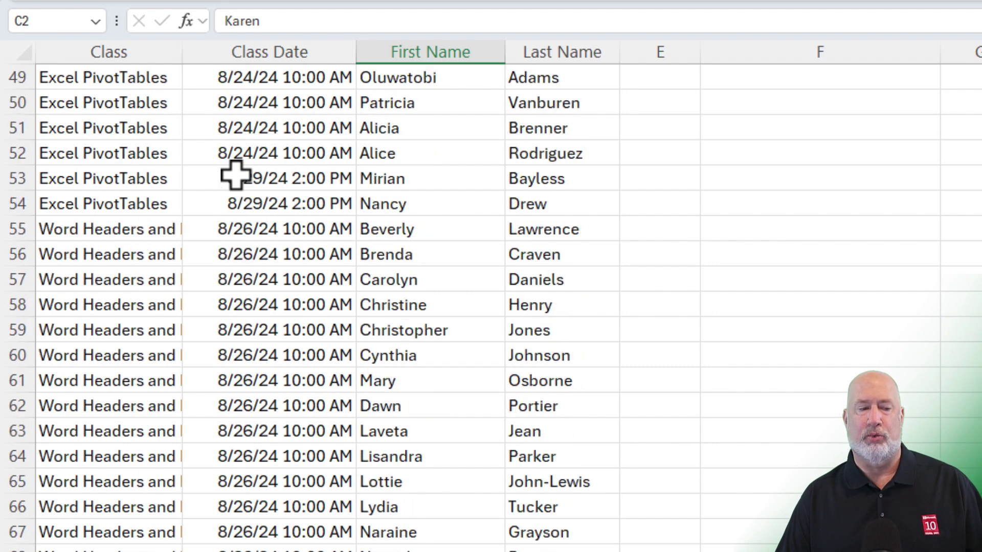
left_click_drag(182, 51, 345, 72)
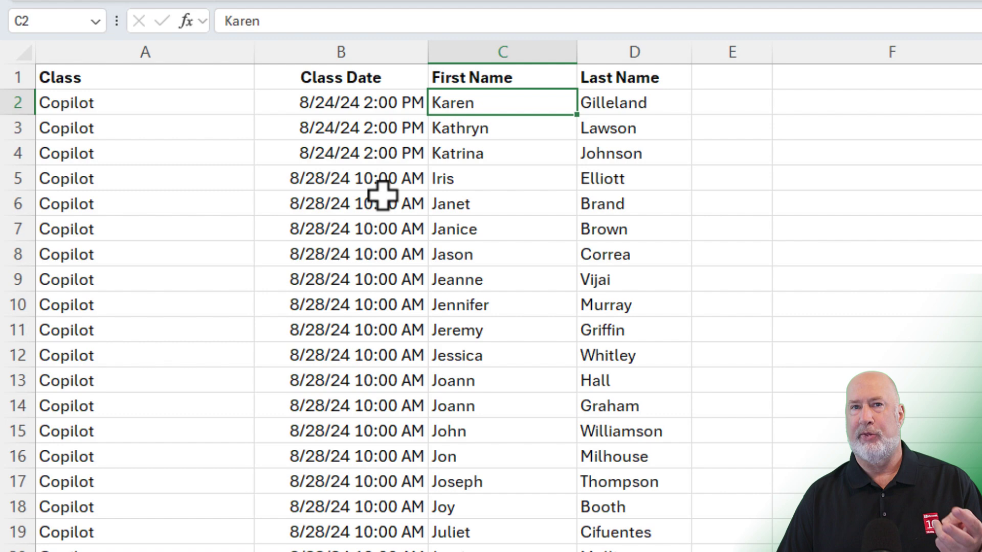
left_click(831, 107)
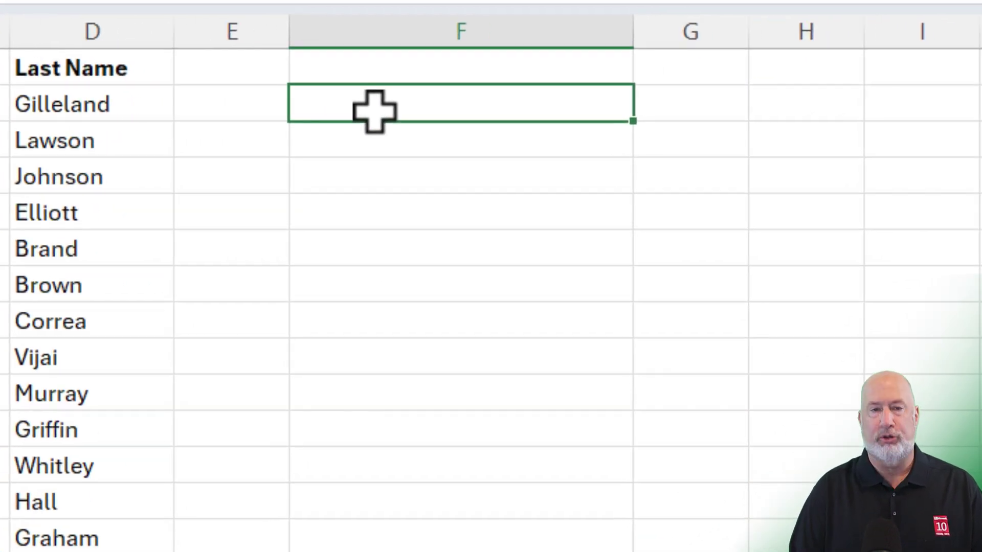
type("=uniq")
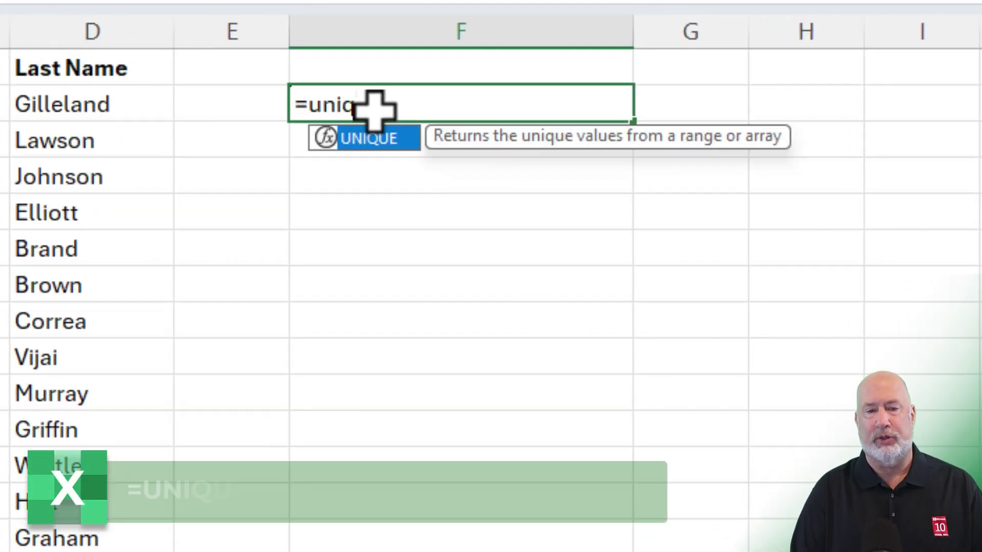
key("Tab")
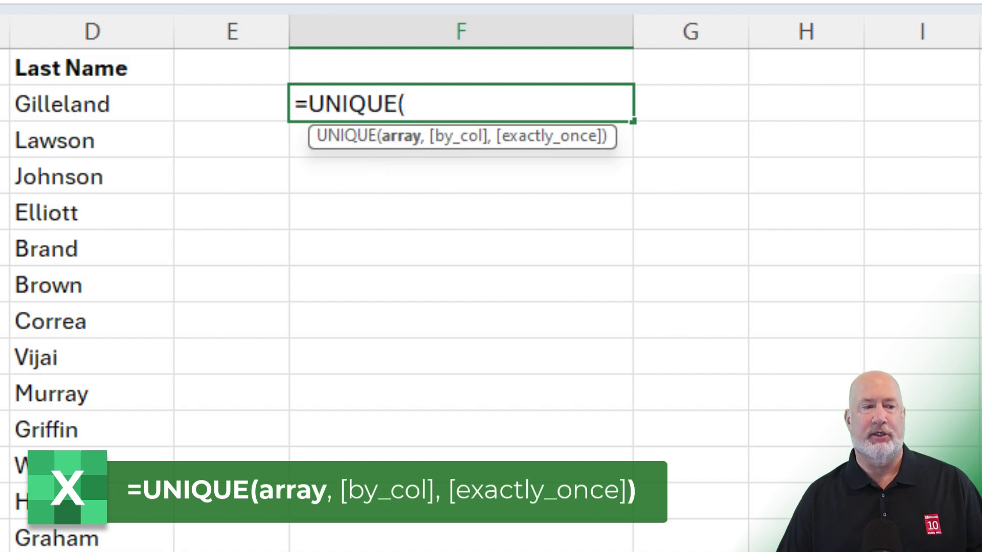
left_click(127, 57)
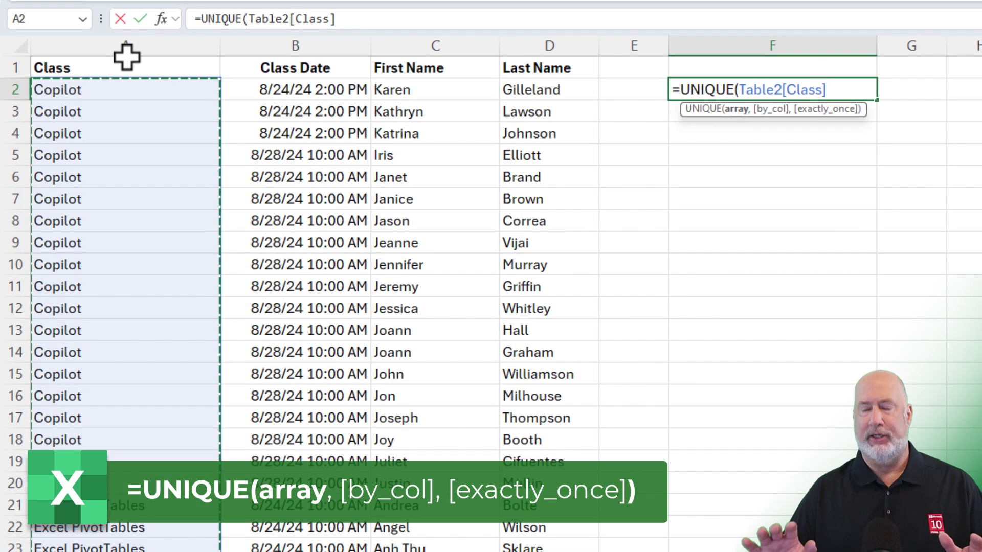
key("Return")
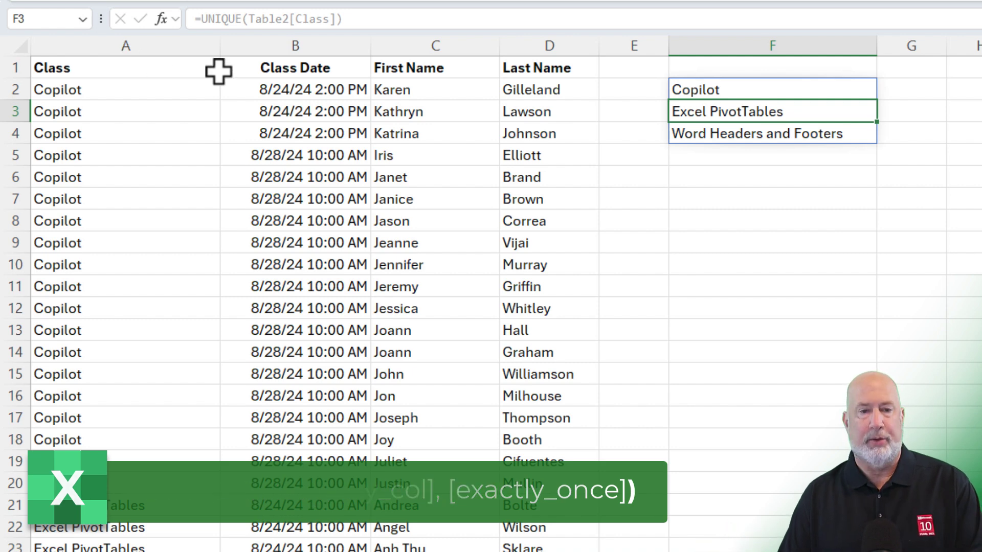
left_click(731, 89)
key("Delete")
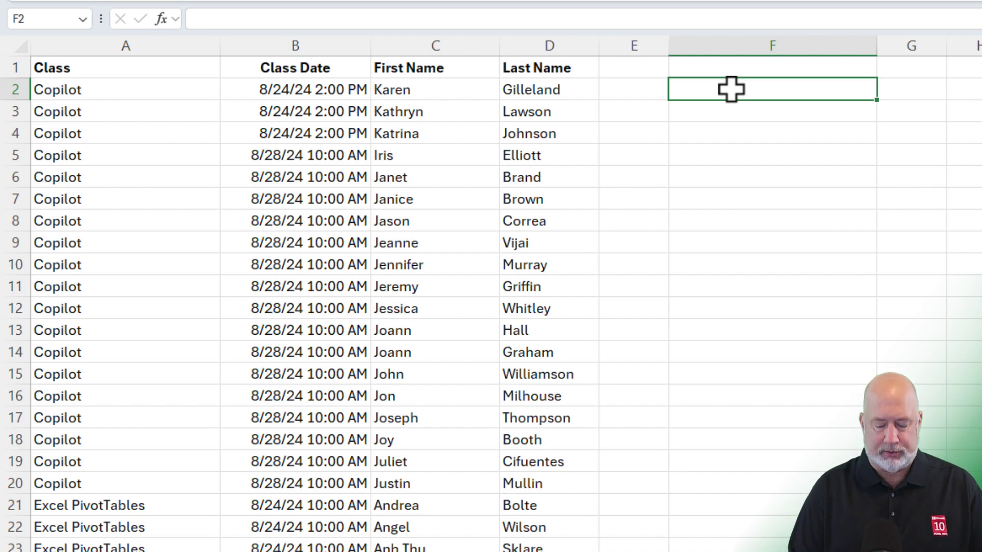
Enter =UNIQUE(Table2[[Class]:[Class Date]]) in F2 to spill the unique class/date pairs.
type("=uniq")
key("Tab")
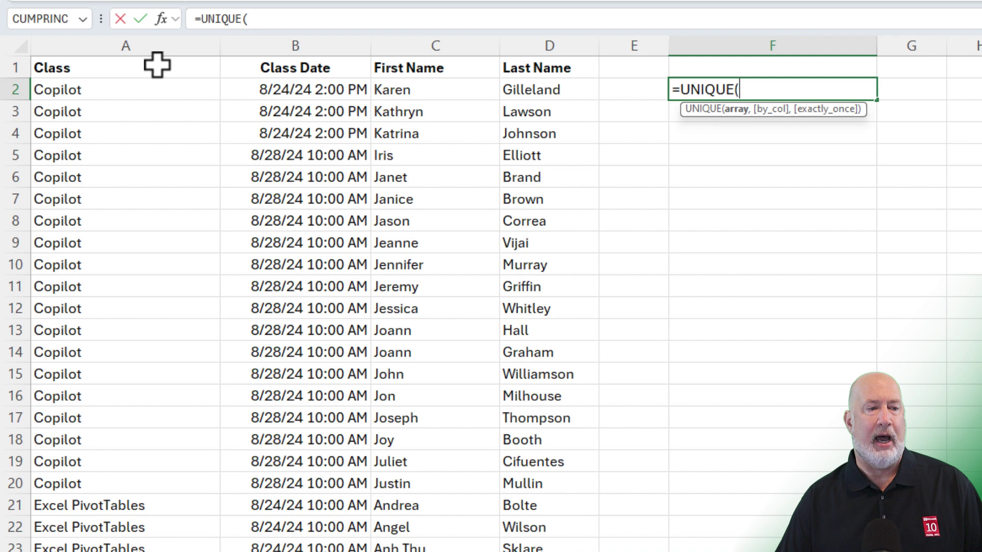
left_click_drag(159, 53, 290, 55)
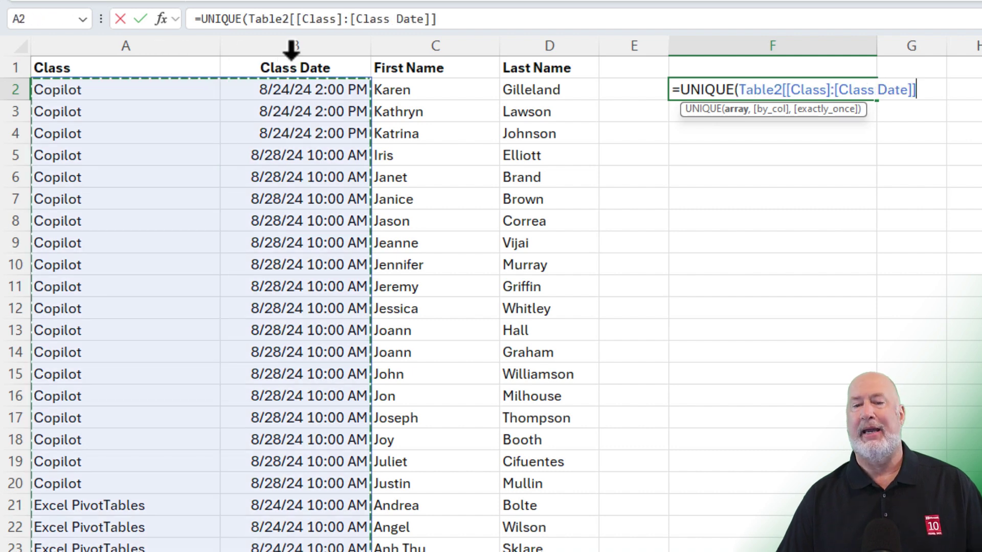
key("Return")
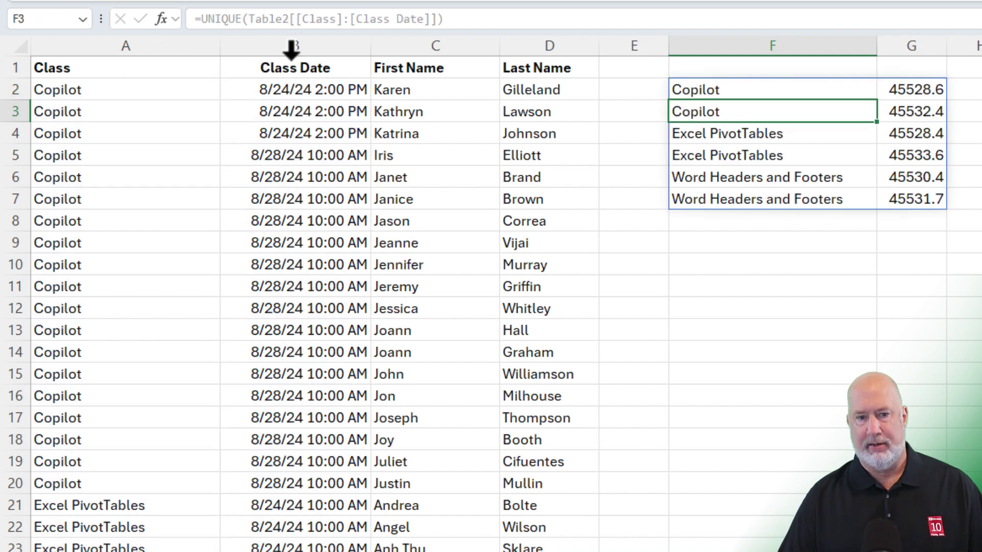
Widen column G and select the spilled class dates in G2:G7.
mouse_move(947, 48)
left_mouse_down()
mouse_move(959, 39)
mouse_move(965, 49)
left_mouse_up()
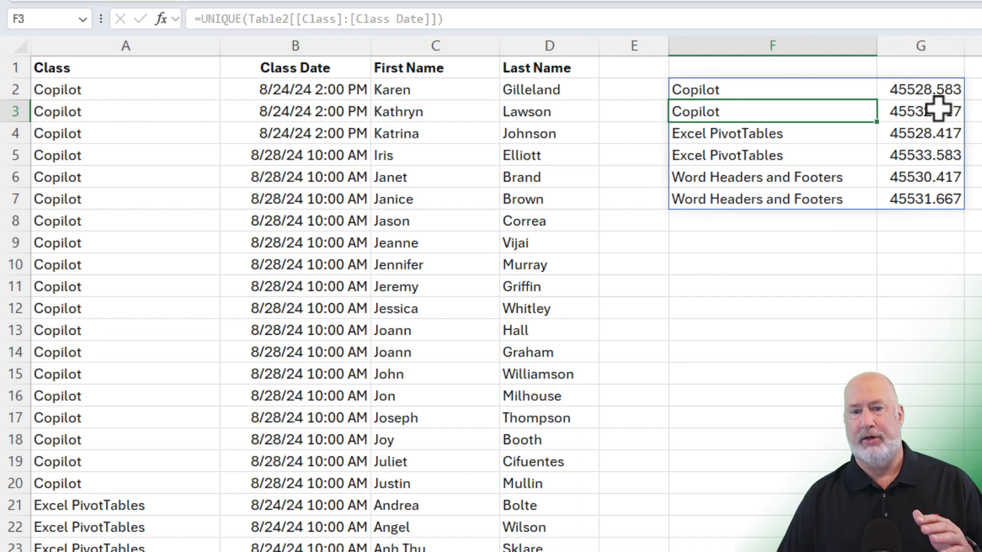
left_click(926, 90)
left_click_drag(926, 91, 931, 199)
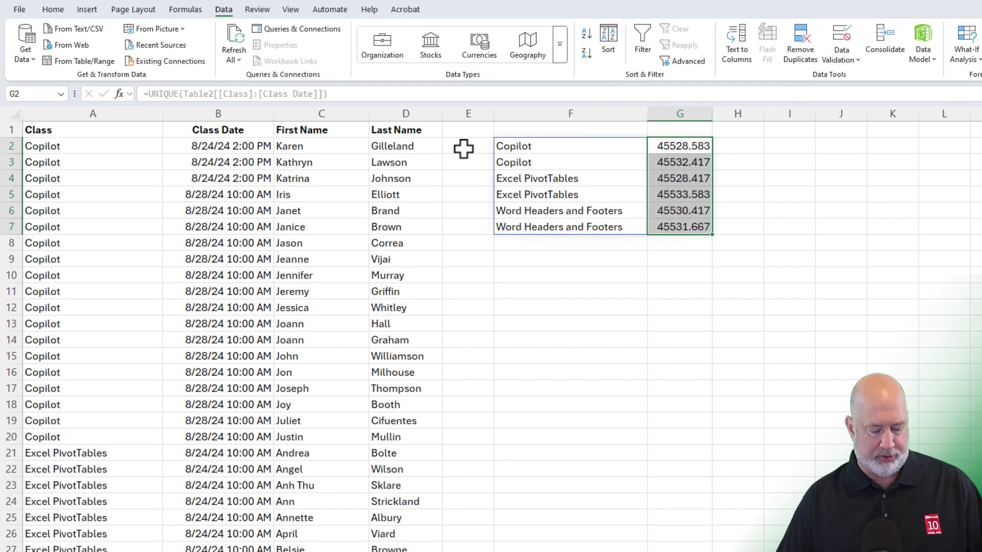
Format G2:G7 as date-time (e.g. 8/24/24 2:00 PM) and widen column G to fit.
key("ctrl+1")
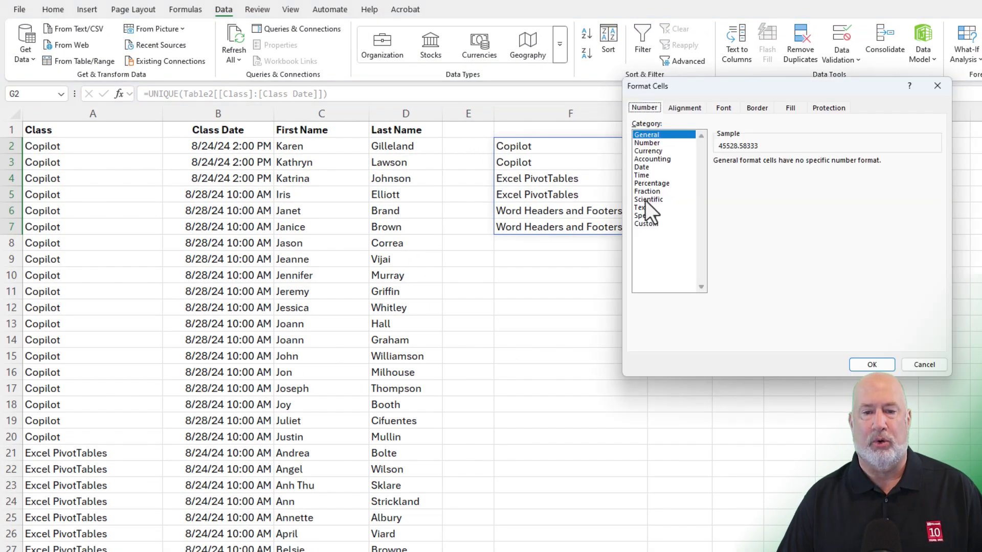
left_click(642, 167)
left_click(777, 203)
scroll(779, 201, "down", 1)
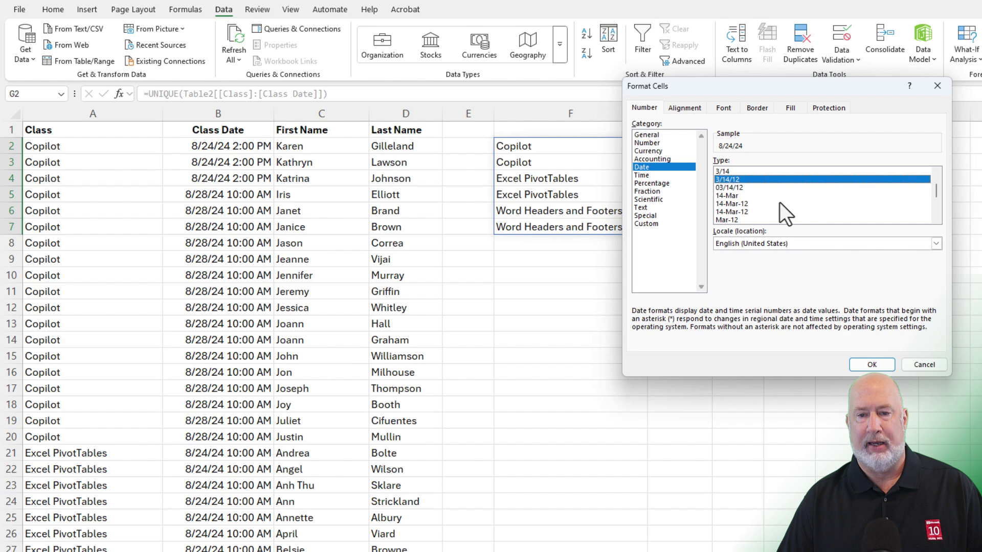
scroll(762, 201, "down", 1)
left_click(761, 220)
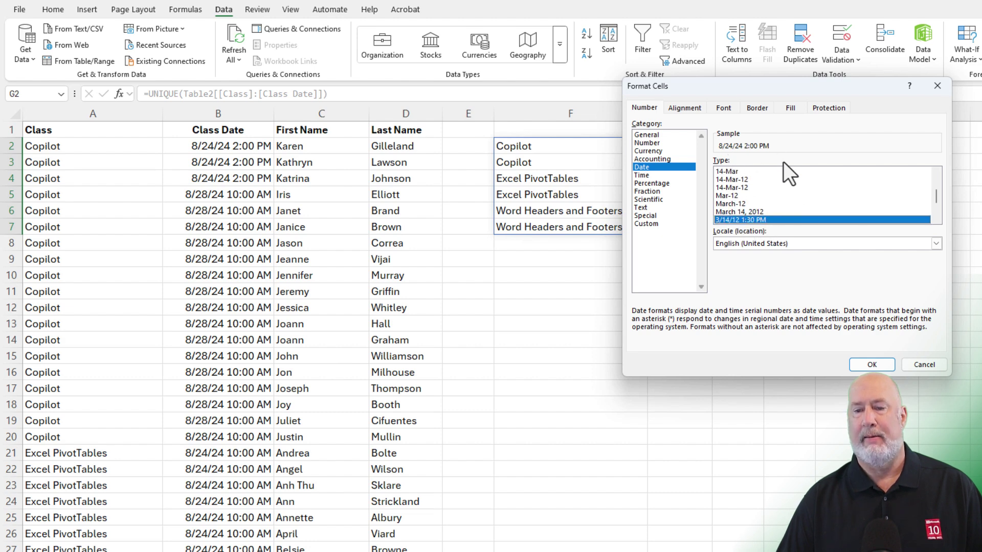
left_click(872, 364)
left_click(721, 174)
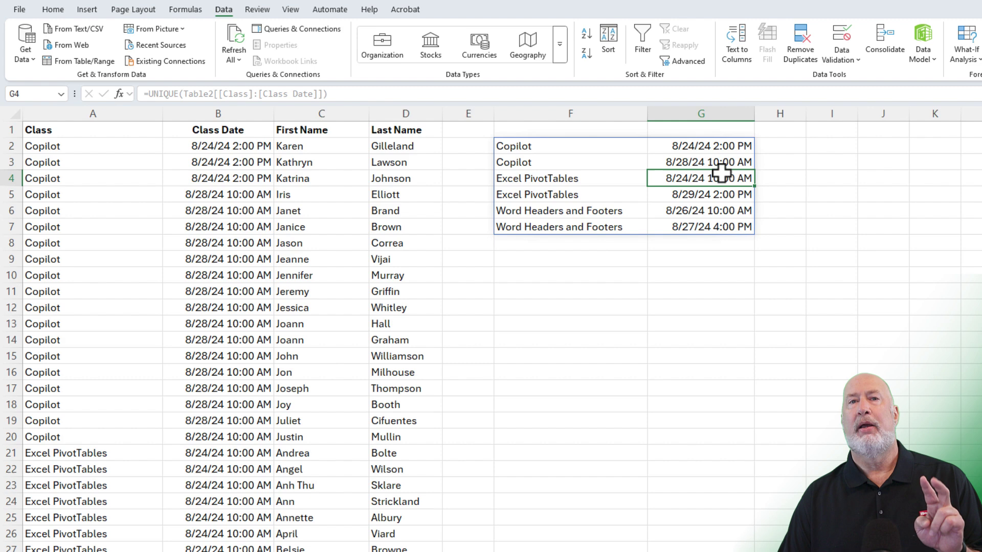
left_click(546, 261)
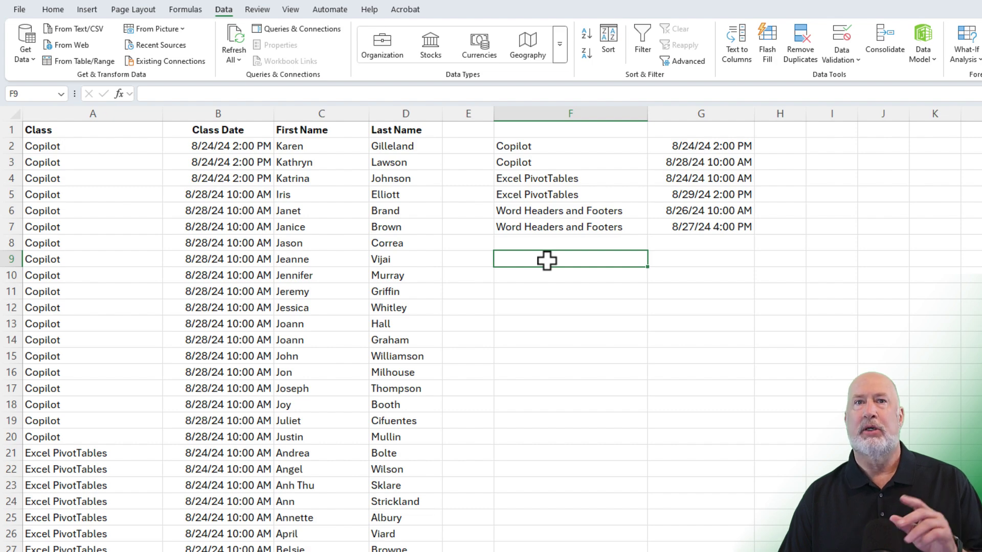
Insert a PivotTable from Table2 at F9 on the existing worksheet, added to the Data Model.
left_click(209, 163)
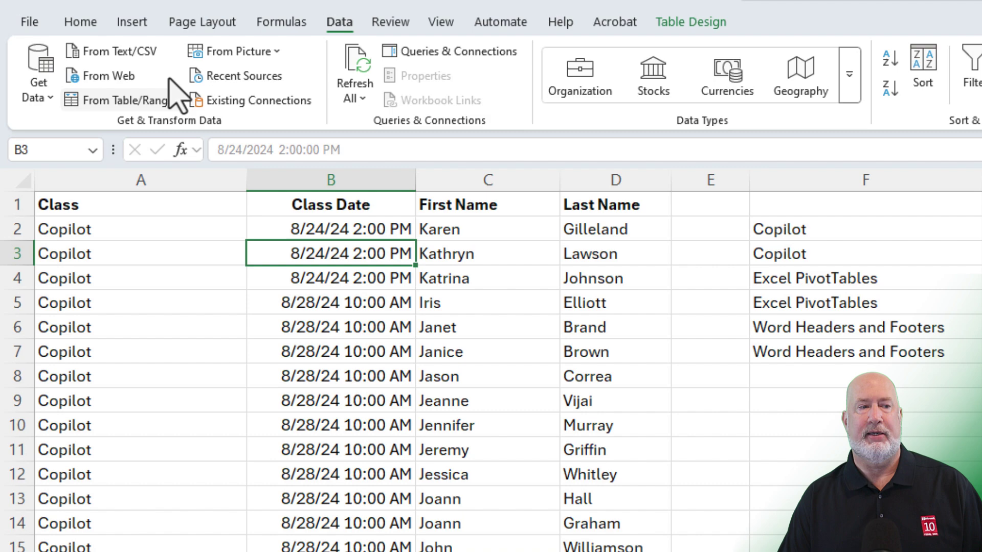
left_click(90, 10)
left_click(60, 81)
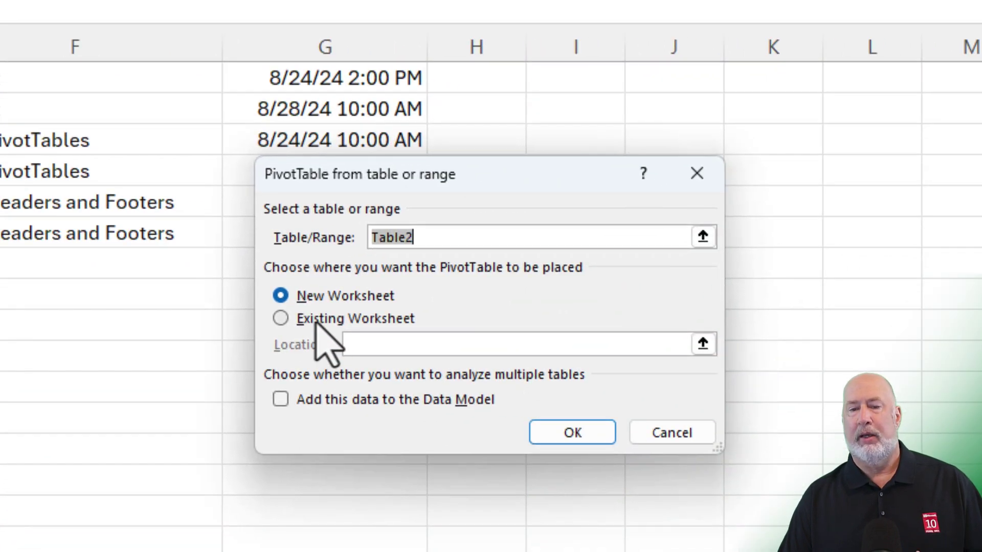
left_click(357, 329)
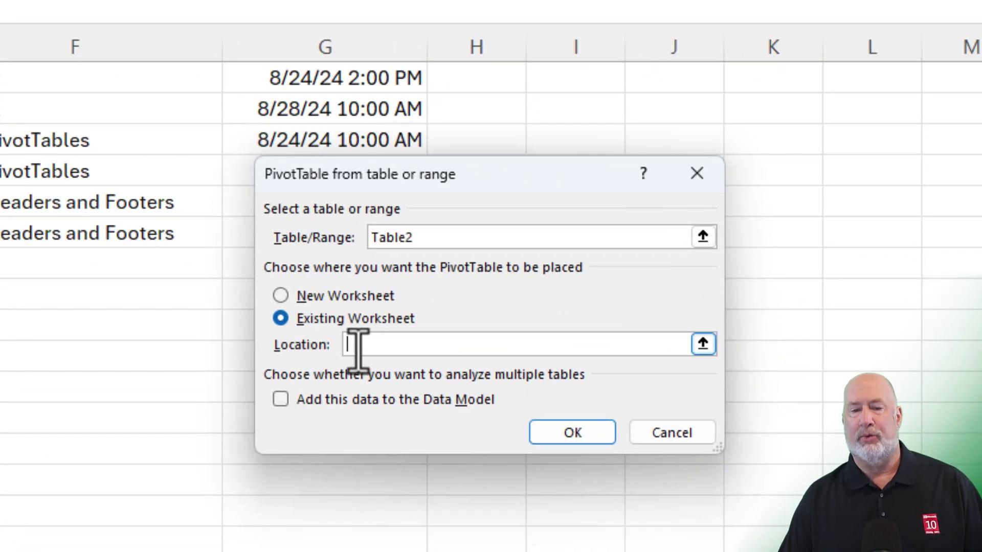
left_click(15, 300)
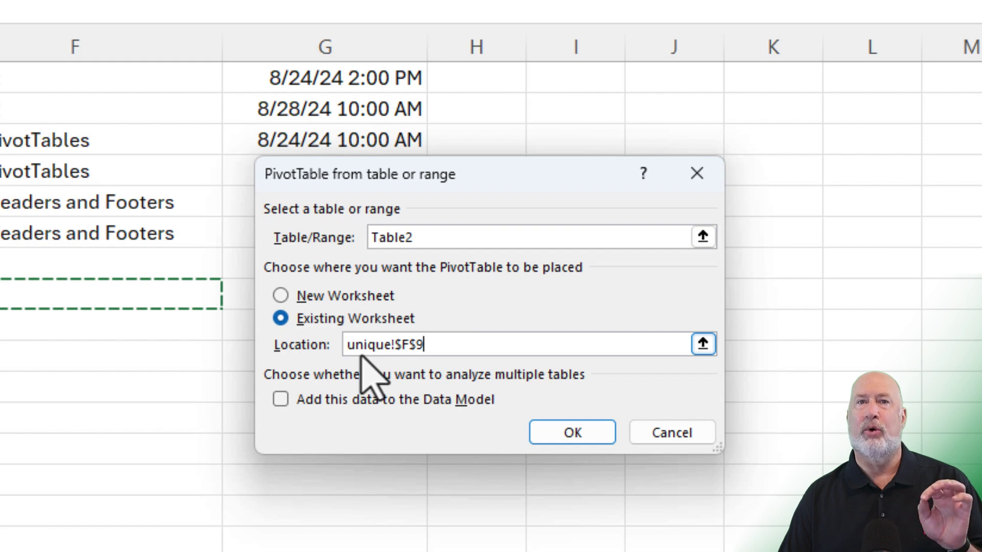
left_click(318, 400)
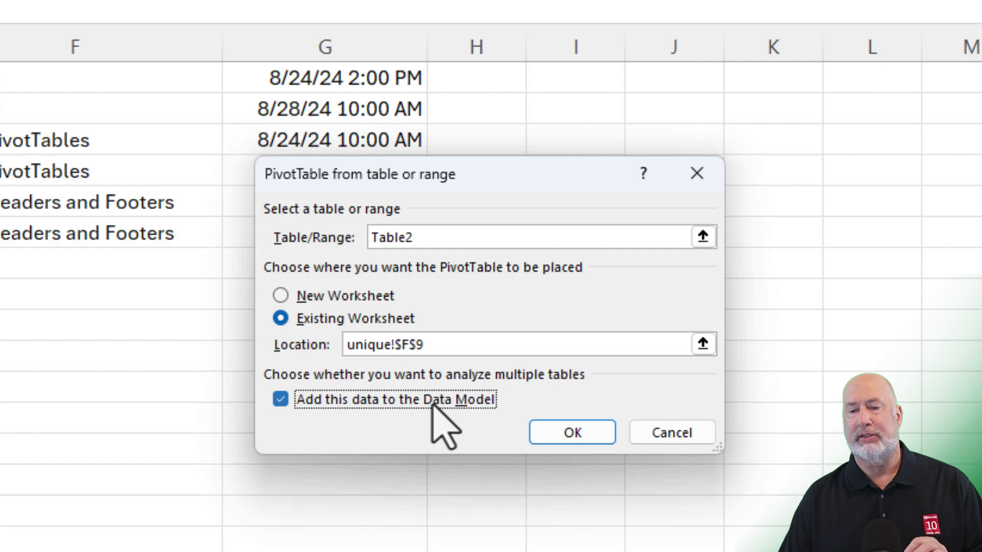
left_click(568, 441)
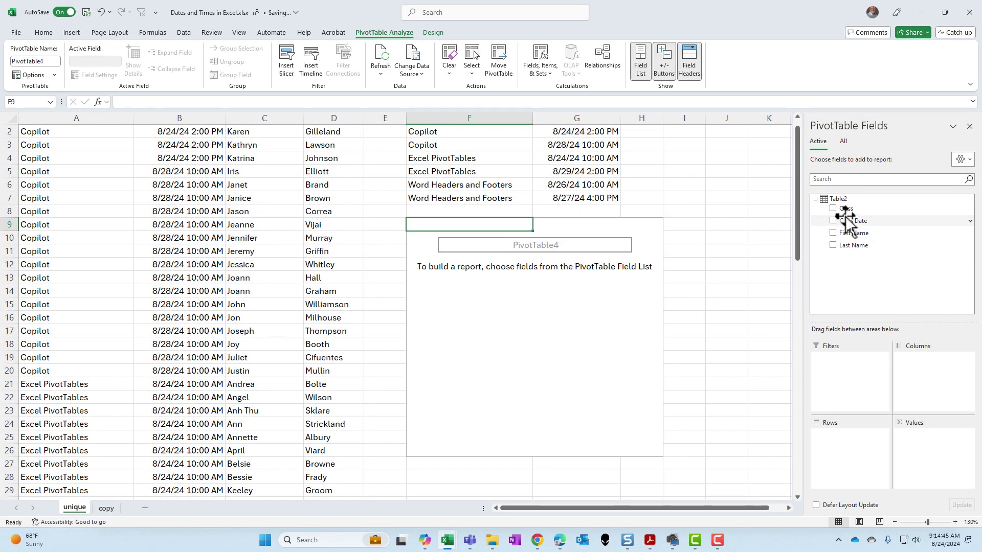
Put Class in Rows and Class Date in Values, giving counts 19, 34 and 21.
left_click_drag(844, 209, 846, 452)
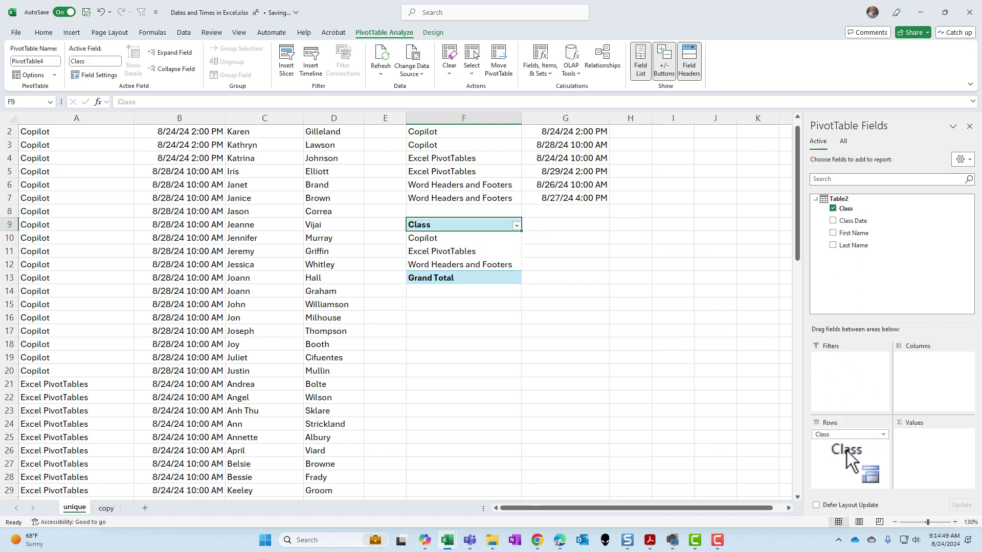
left_click_drag(859, 220, 912, 349)
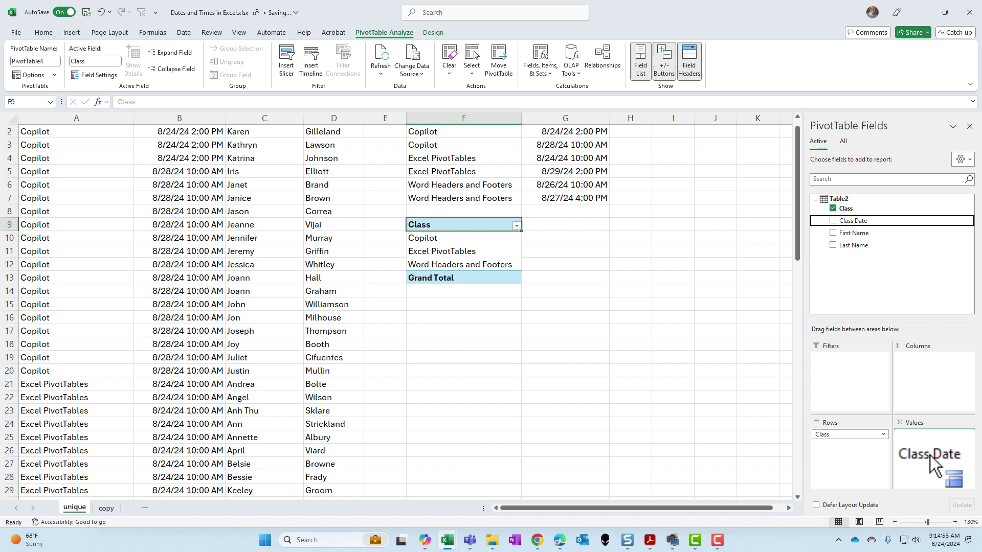
left_click_drag(931, 457, 932, 457)
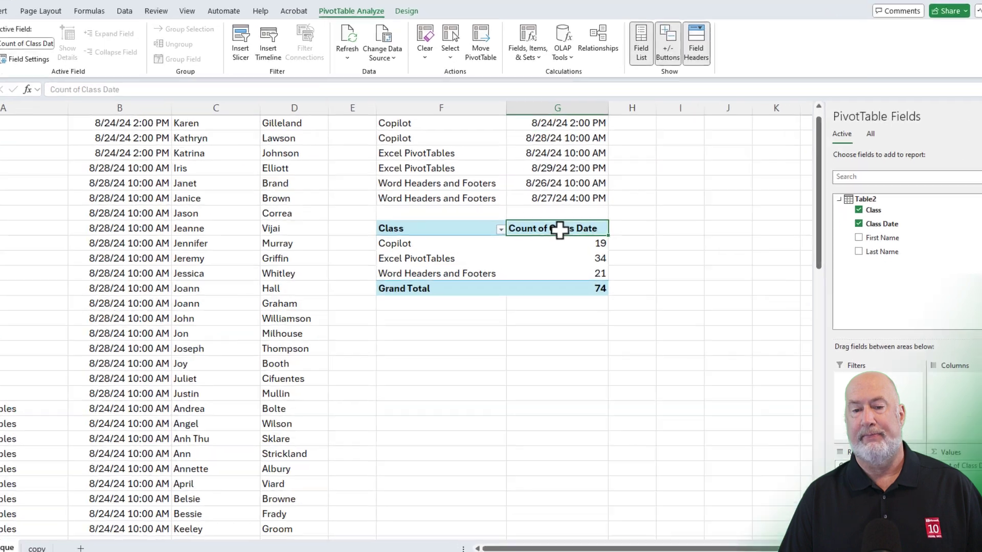
Change the Class Date value field to Distinct Count, showing 2 per class and 6 total.
double_click(568, 225)
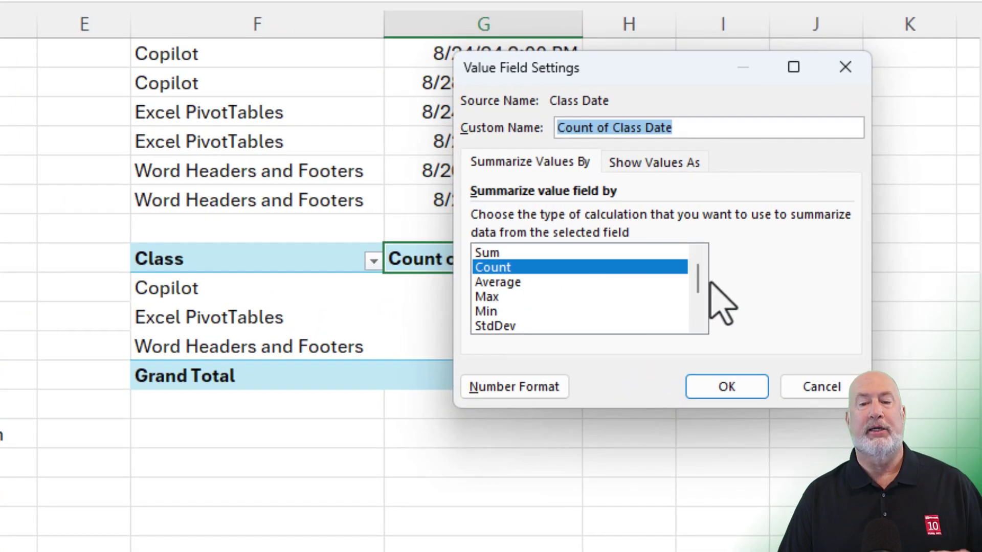
scroll(703, 315, "down", 2)
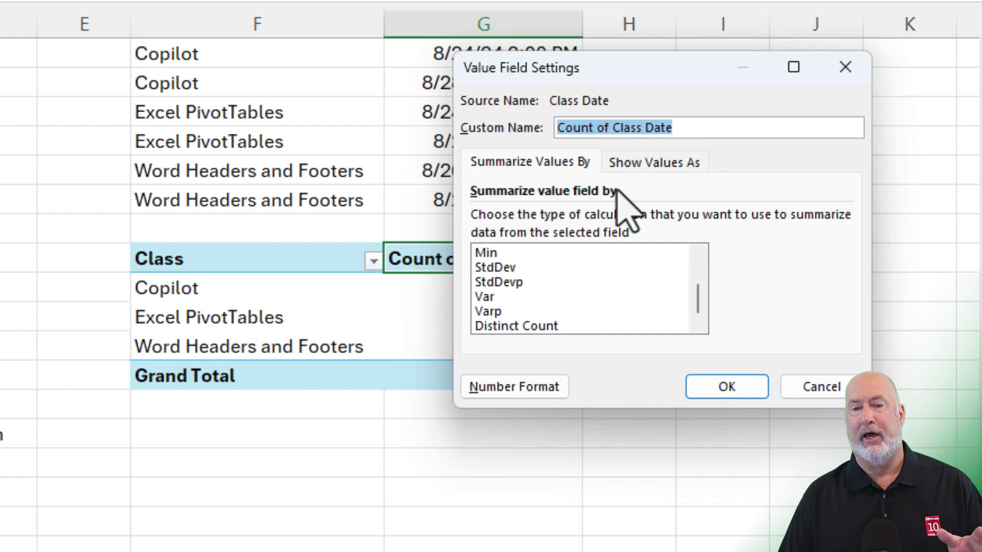
left_click(529, 327)
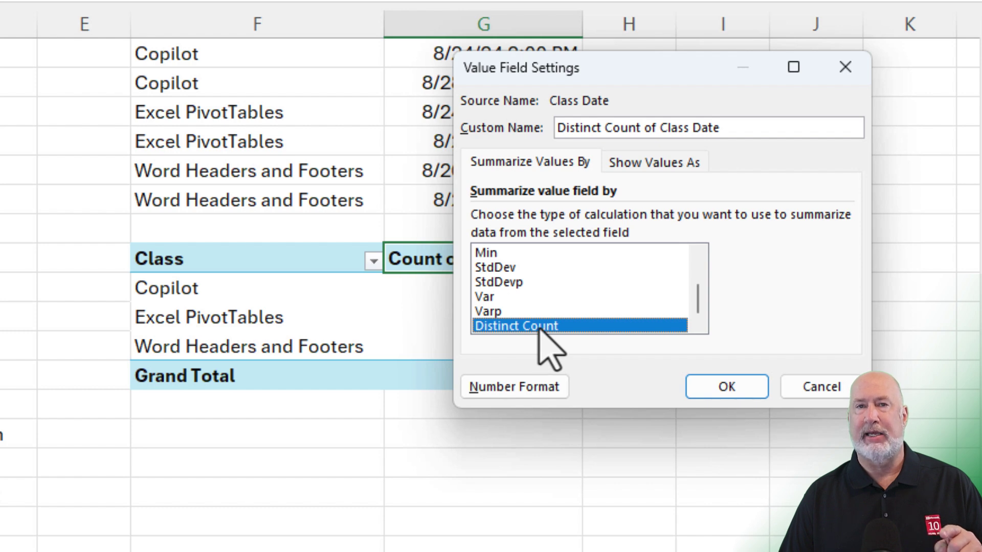
left_click(730, 391)
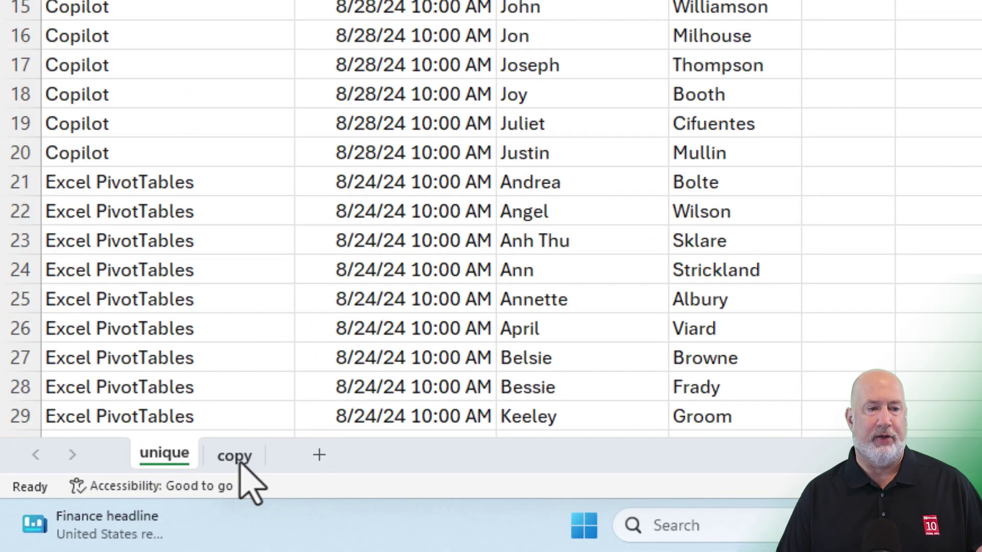
On the copy sheet, delete the First Name and Last Name columns, leaving Class and Class Date.
left_click(173, 490)
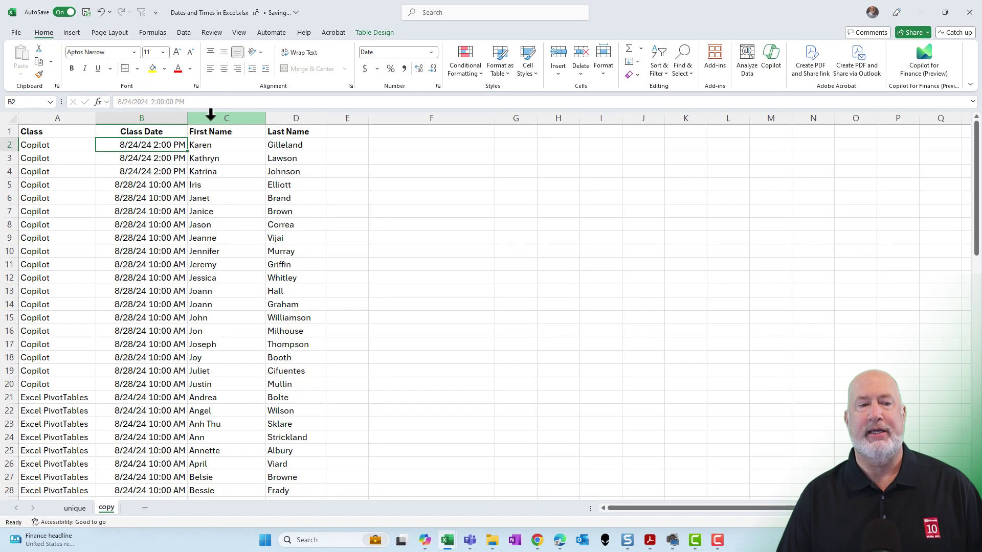
left_click_drag(210, 118, 292, 118)
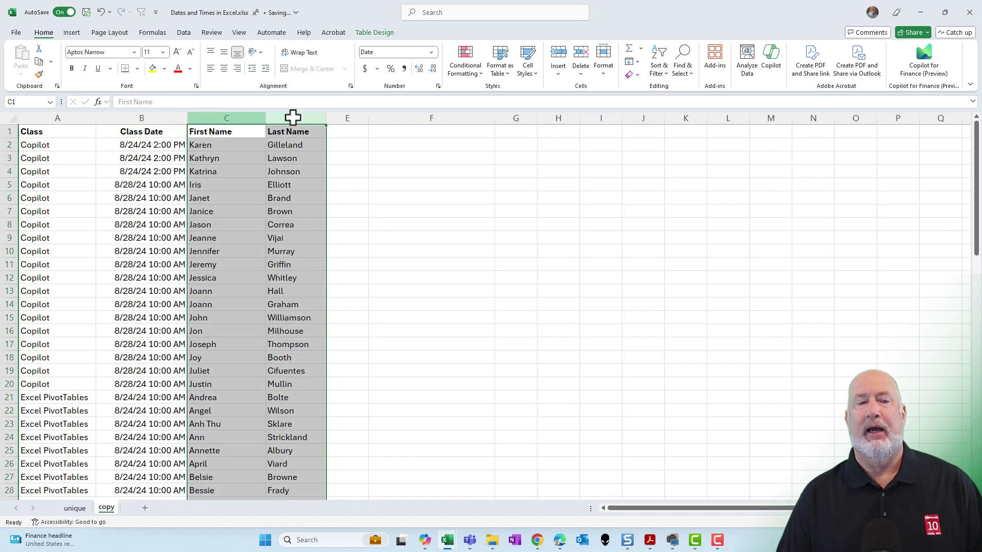
right_click(288, 179)
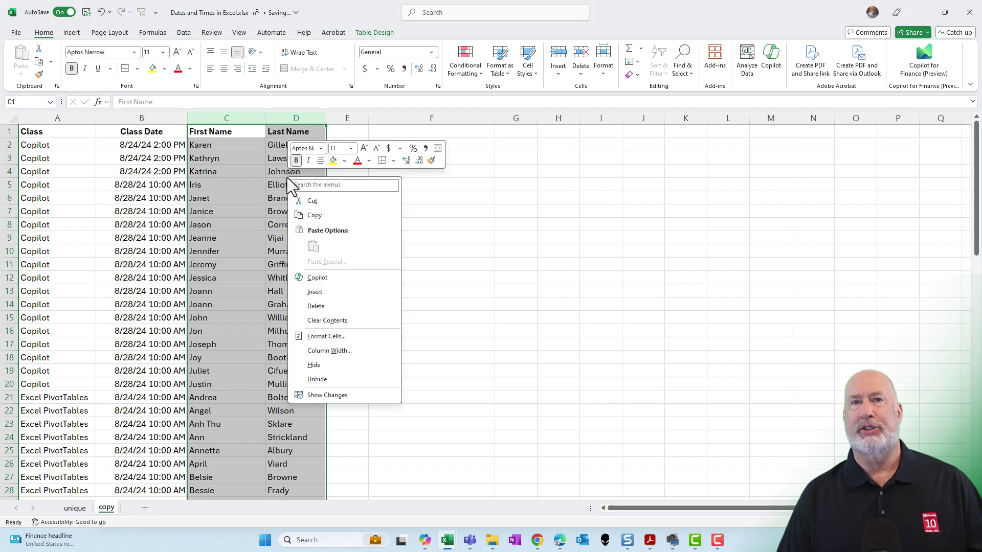
left_click(316, 305)
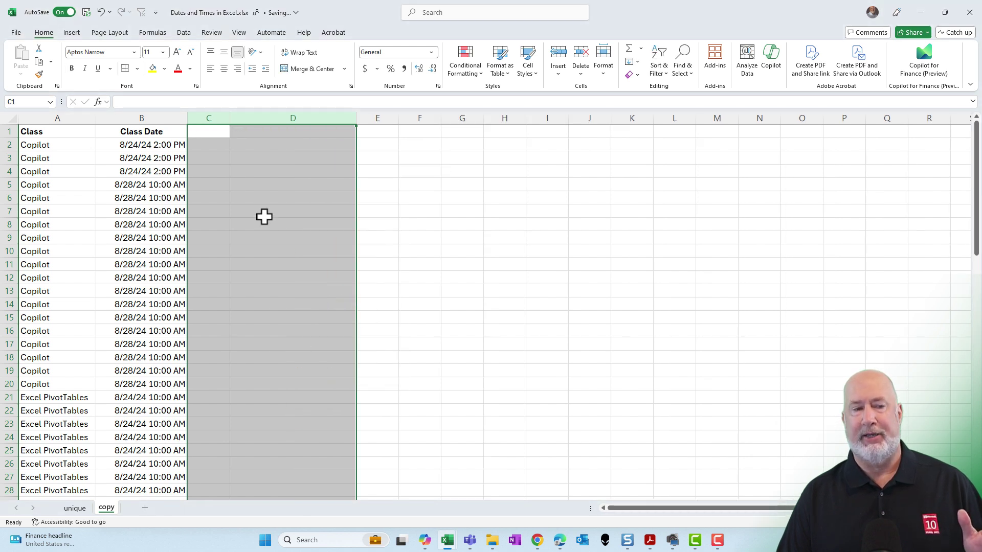
left_click(147, 145)
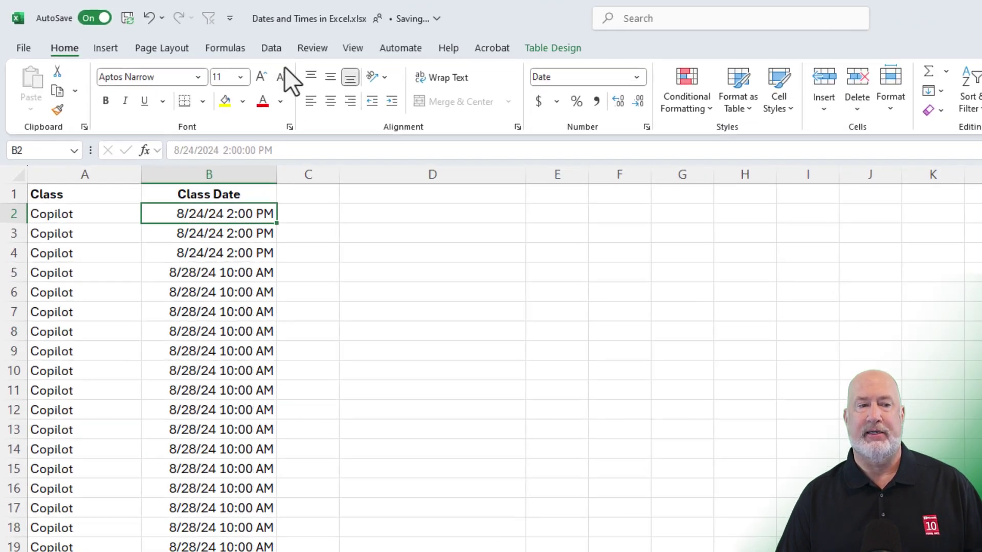
left_click(184, 32)
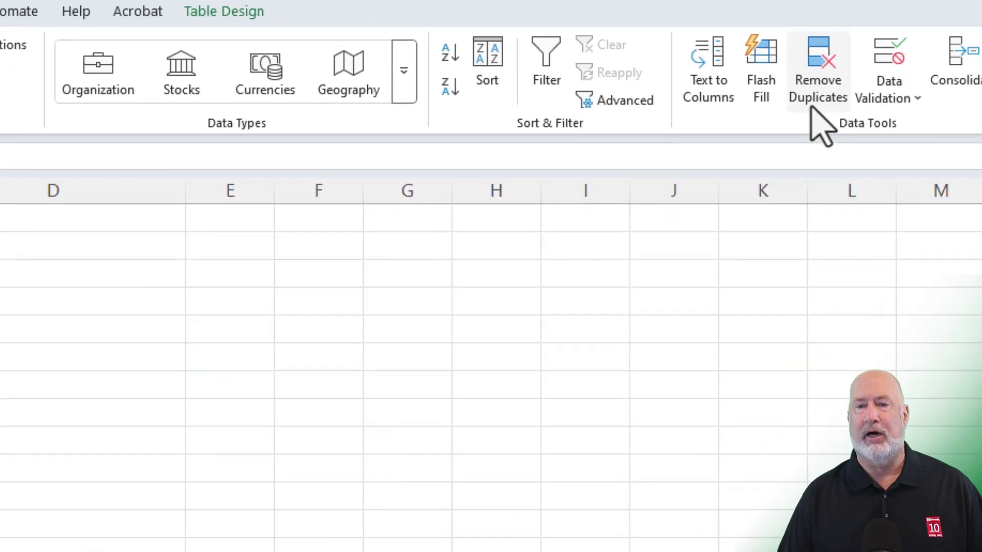
Remove duplicates across Class and Class Date, deleting 68 rows and leaving 6 unique pairs.
left_click(817, 81)
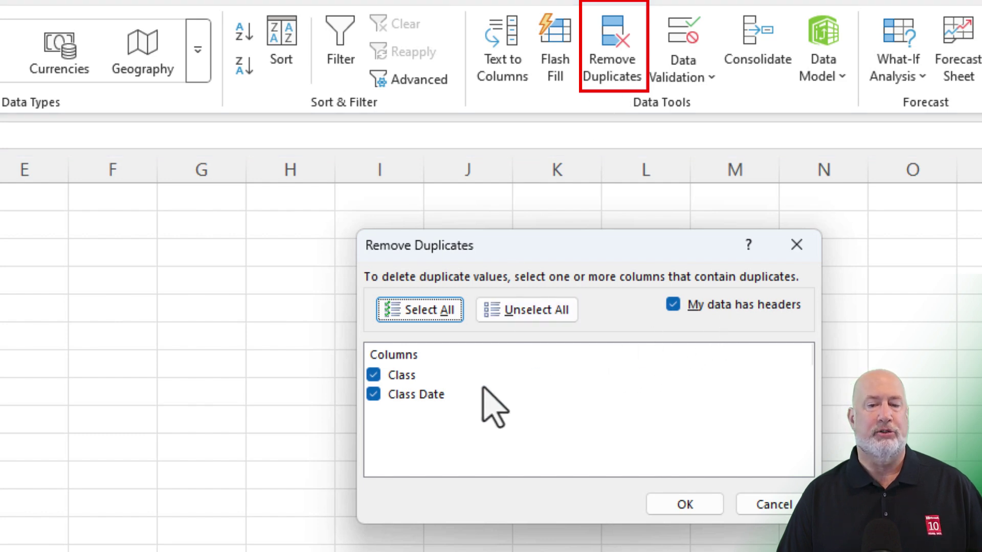
left_click(678, 505)
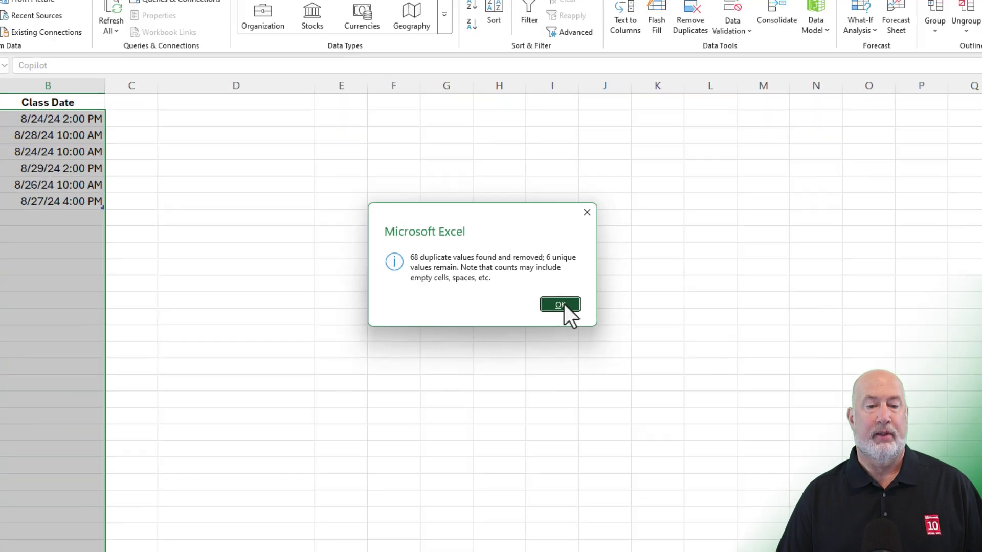
left_click(582, 341)
key("ctrl+a")
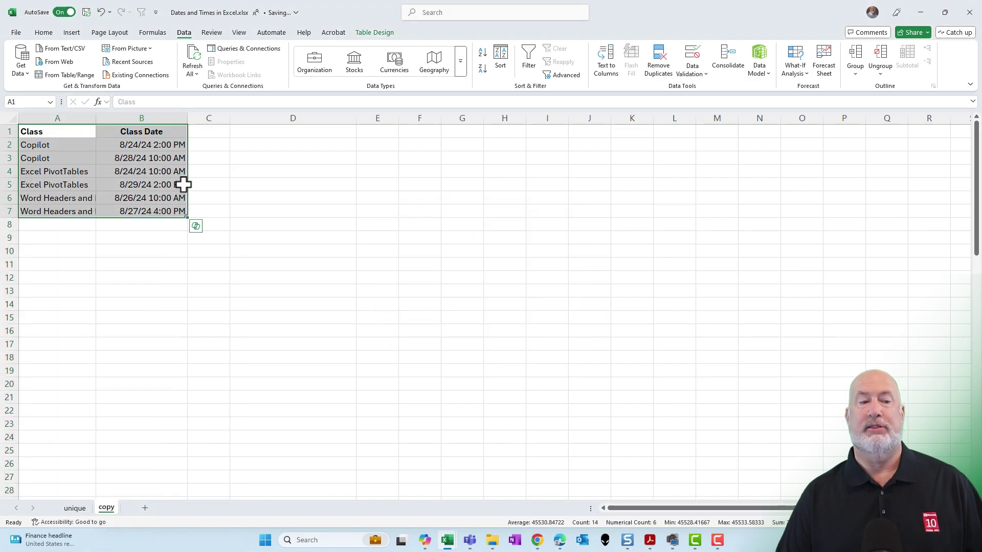
left_click(169, 175)
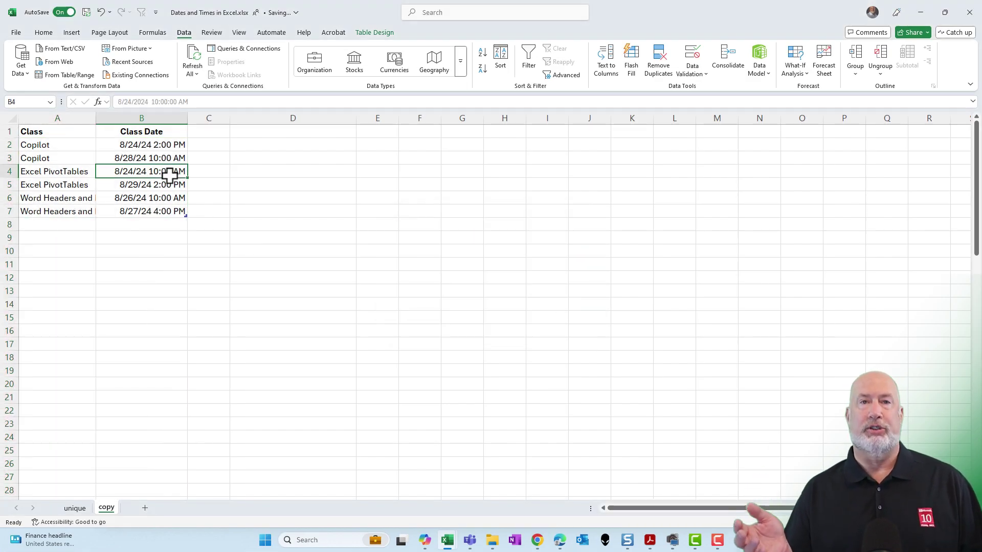